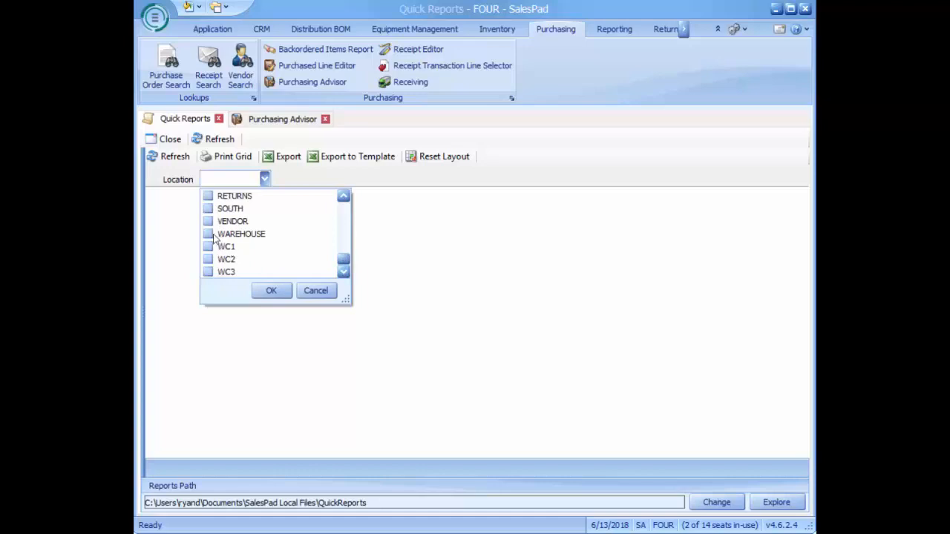
# Filter the quick report to the WAREHOUSE location and load its reorder data
pyautogui.click(208, 233)
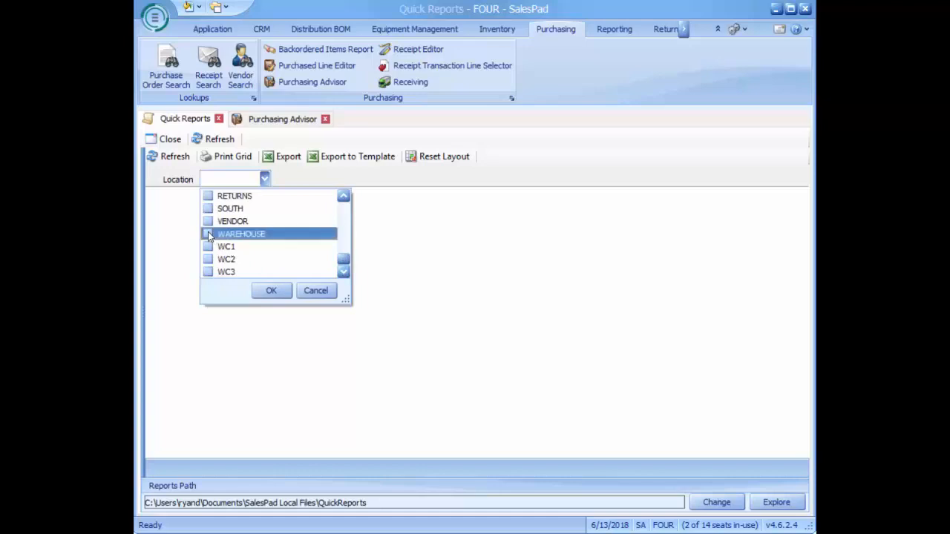
pyautogui.click(272, 291)
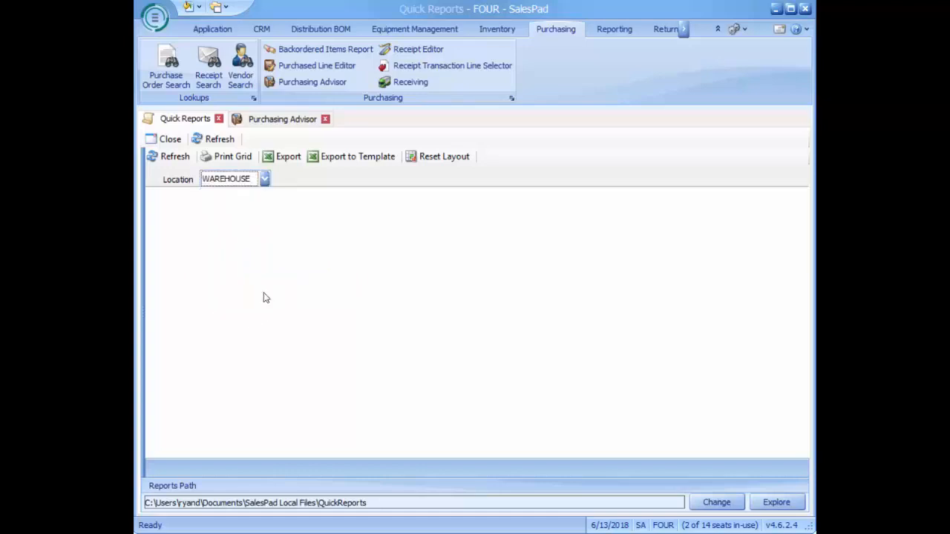
pyautogui.click(171, 156)
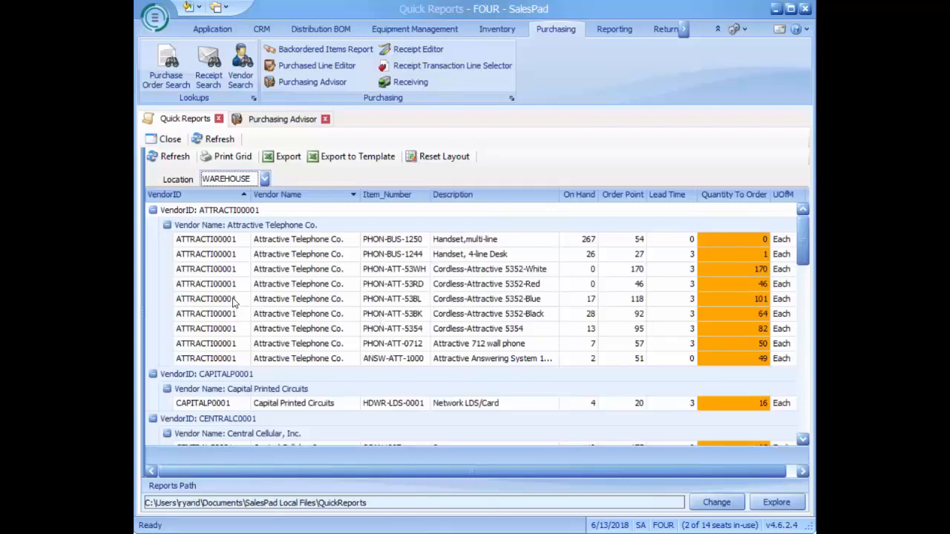
# Examine the Cordless-Attractive 5352-Red row from vendor name to quantity to order, plus the 4-line Desk handset's order point and on-hand stock
pyautogui.click(320, 288)
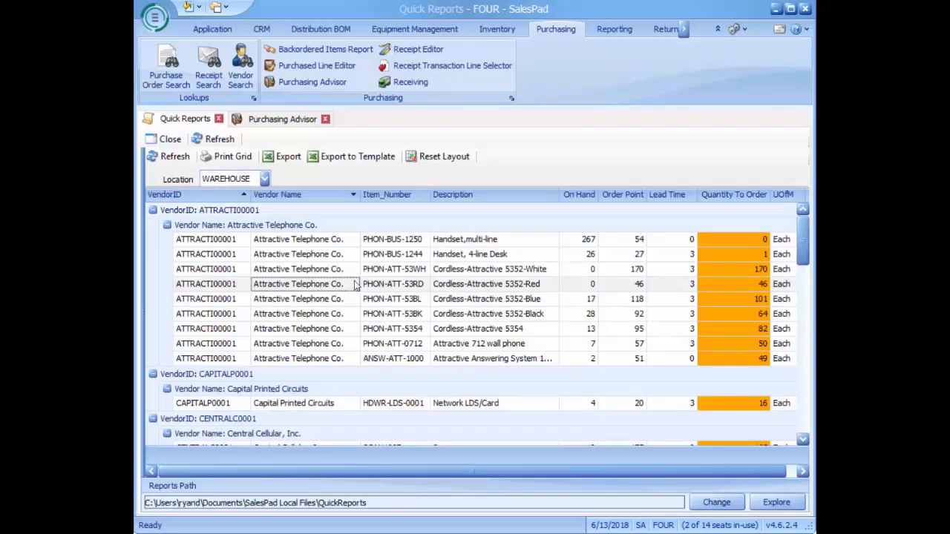
pyautogui.click(388, 286)
pyautogui.click(455, 291)
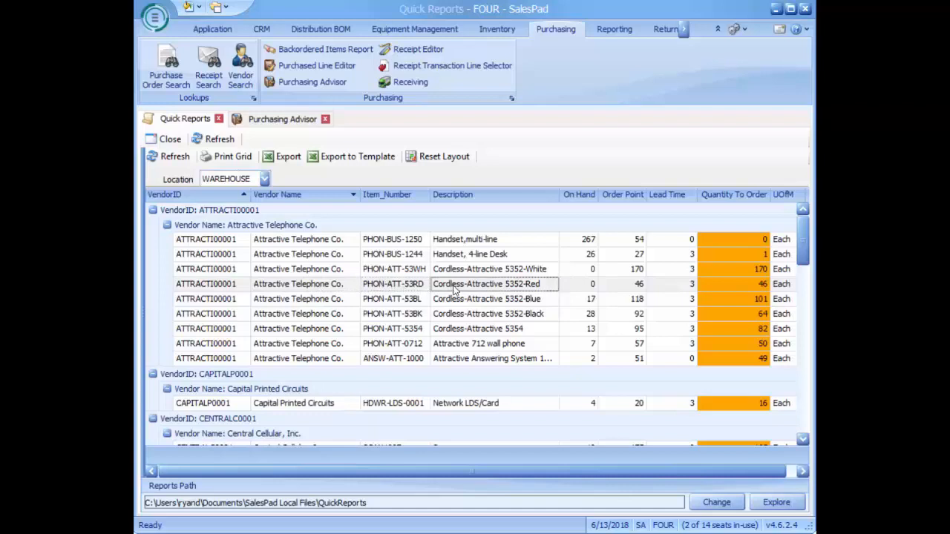
pyautogui.click(580, 287)
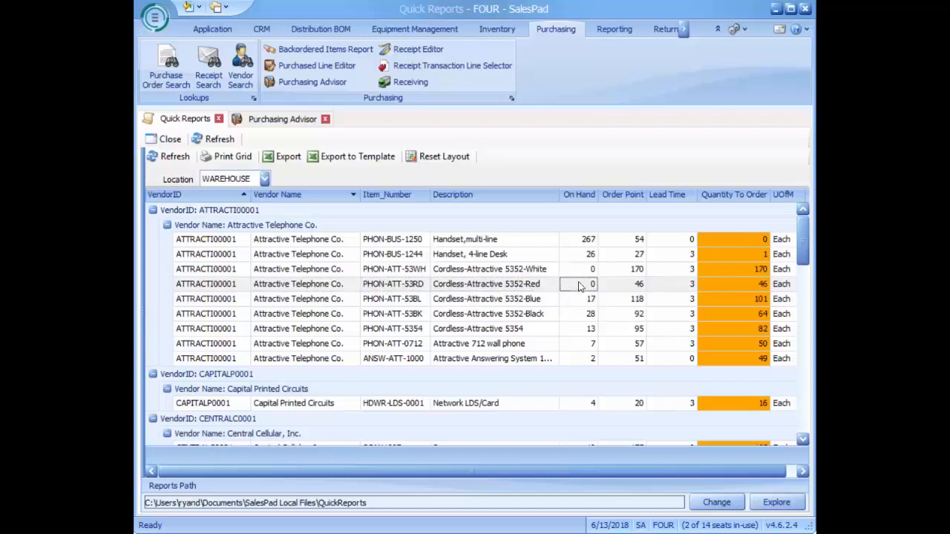
pyautogui.click(629, 288)
pyautogui.click(676, 287)
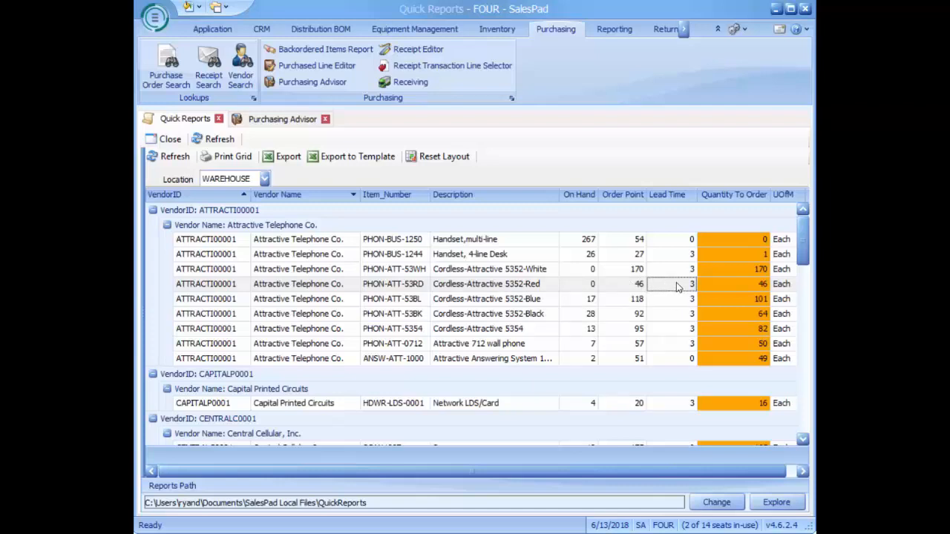
pyautogui.click(731, 288)
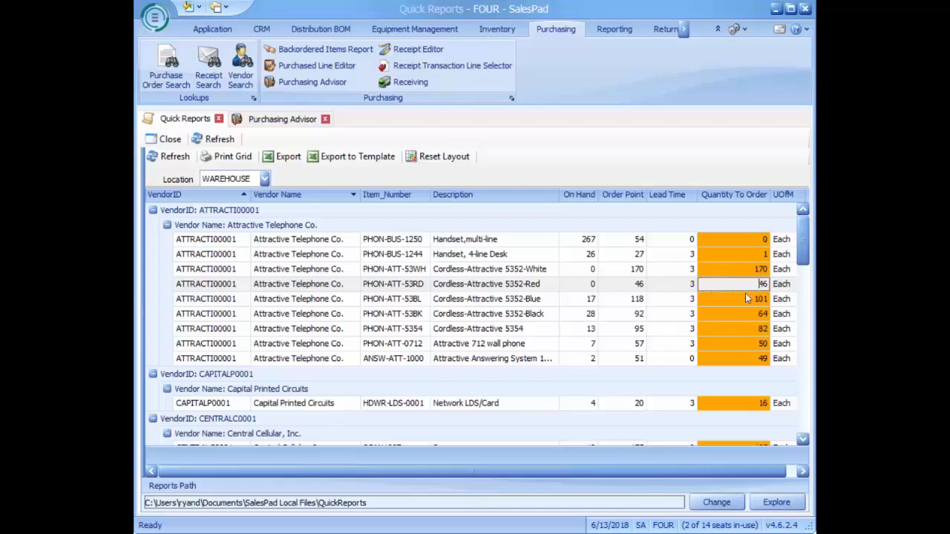
pyautogui.click(639, 257)
pyautogui.click(587, 260)
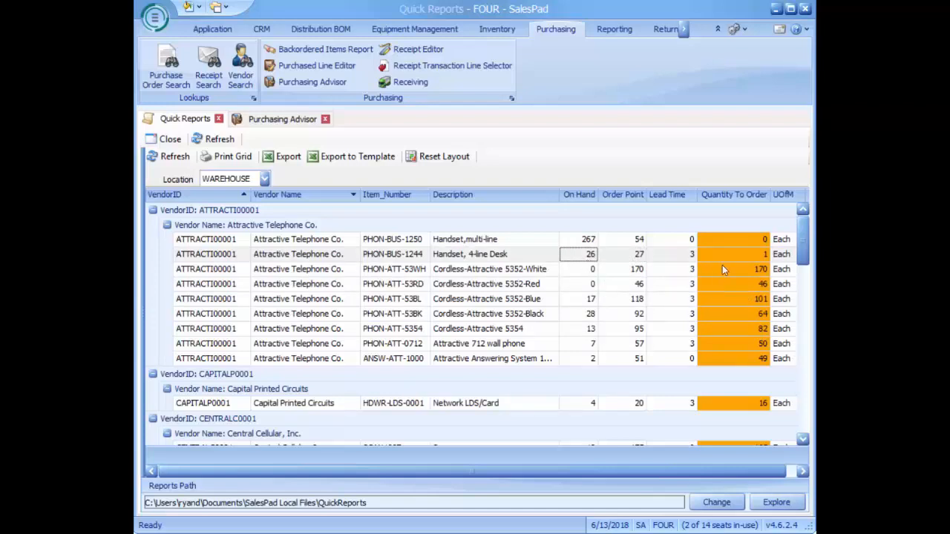
# Set the quantity to order to 10 for the 4-line Desk handset, 200 for Cordless-Attractive 5352-White and 50 for 5352-Red
pyautogui.click(752, 255)
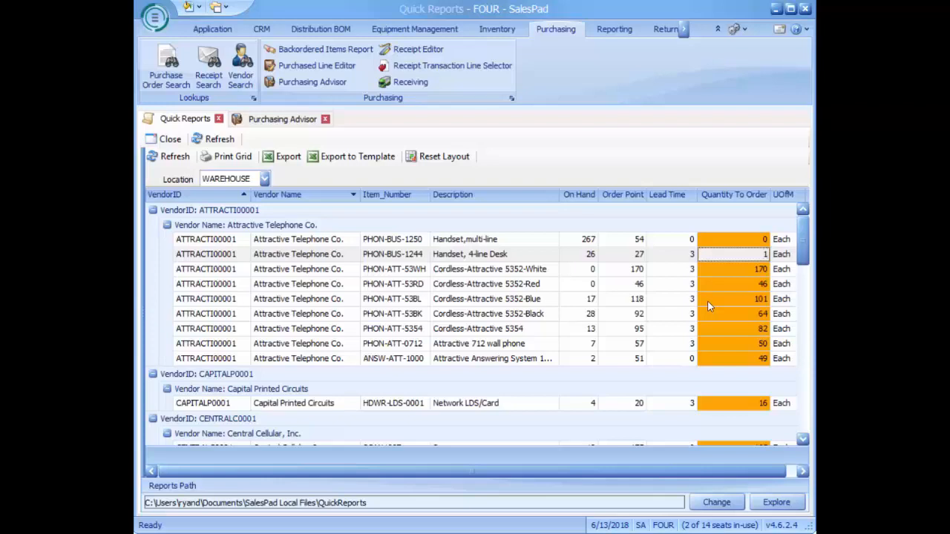
pyautogui.write('0')
pyautogui.press('Down')
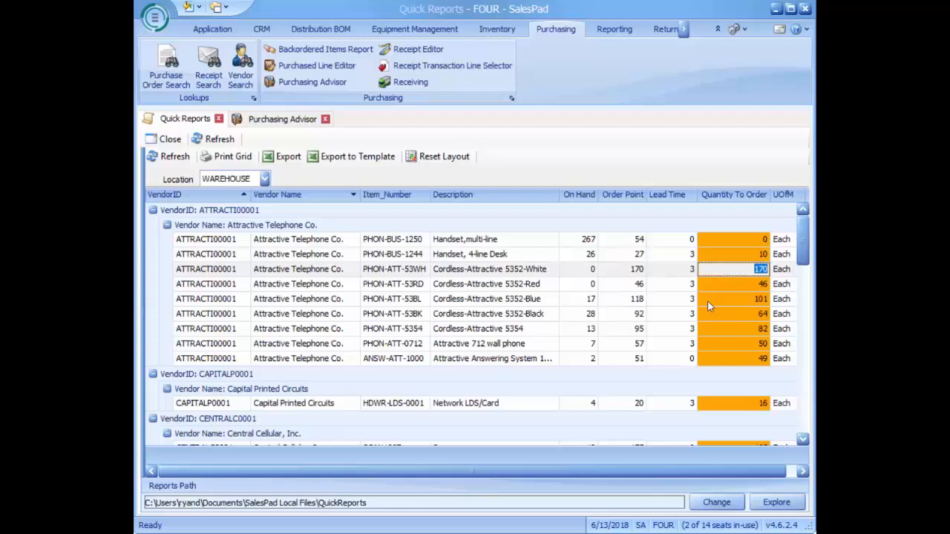
pyautogui.write('200')
pyautogui.press('Down')
pyautogui.write('50')
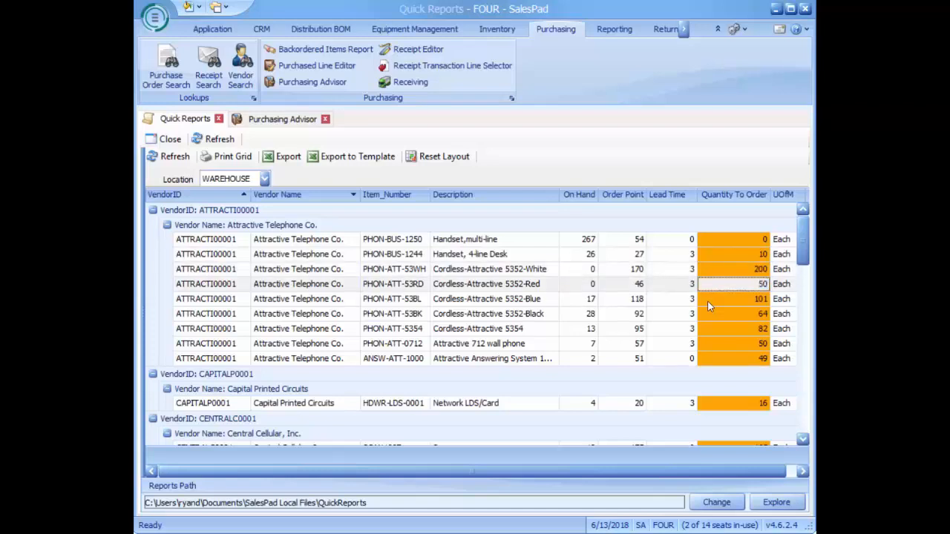
pyautogui.press('Down')
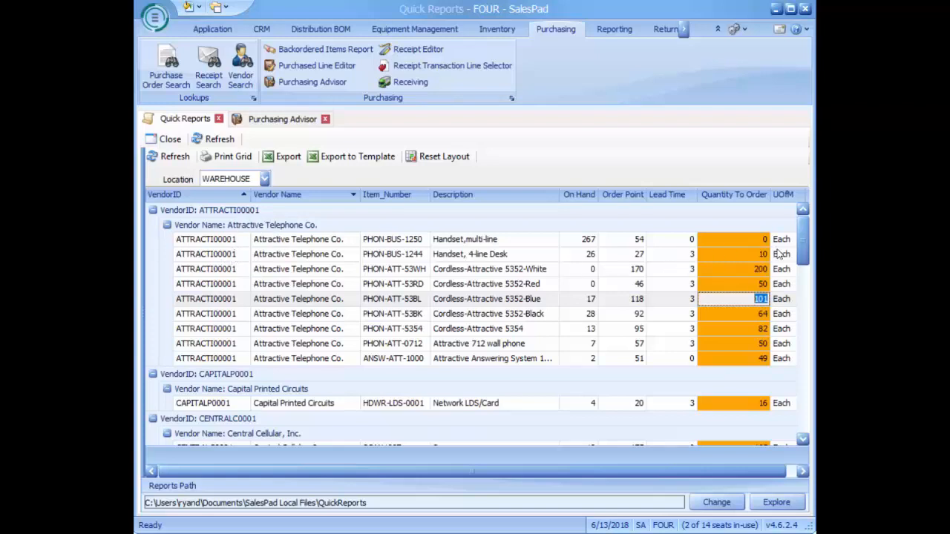
# Create a purchase plan for Attractive Telephone Co. only
pyautogui.moveTo(805, 234)
pyautogui.mouseDown()
pyautogui.moveTo(812, 363)
pyautogui.moveTo(806, 230)
pyautogui.mouseUp()
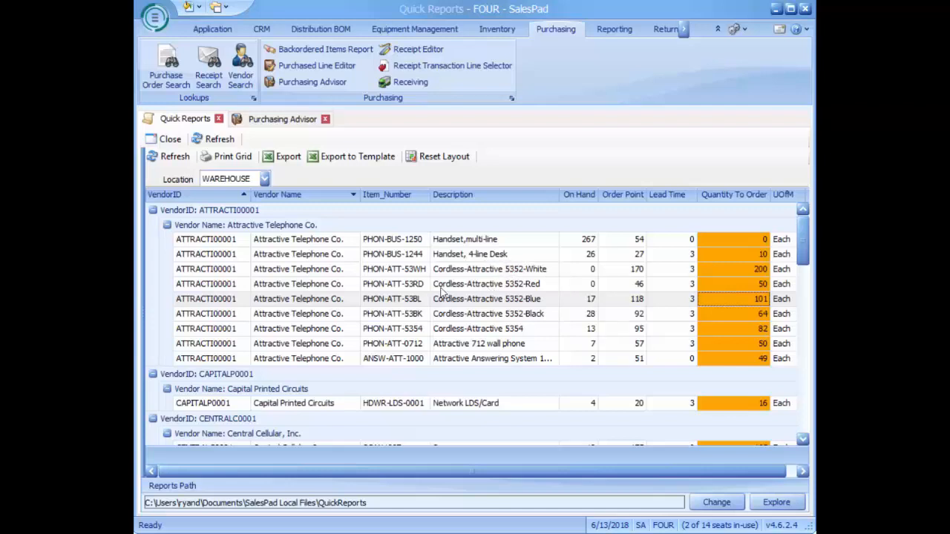
pyautogui.rightClick(506, 271)
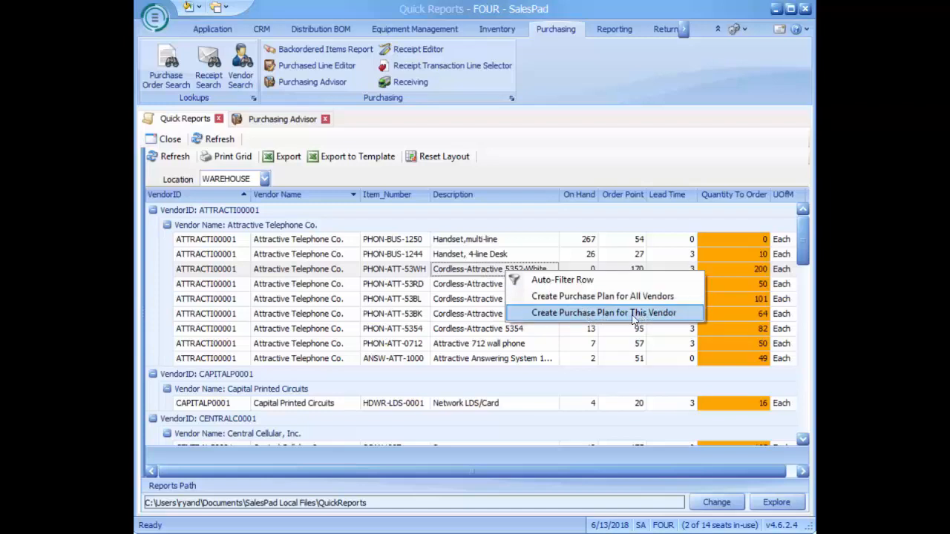
pyautogui.click(594, 313)
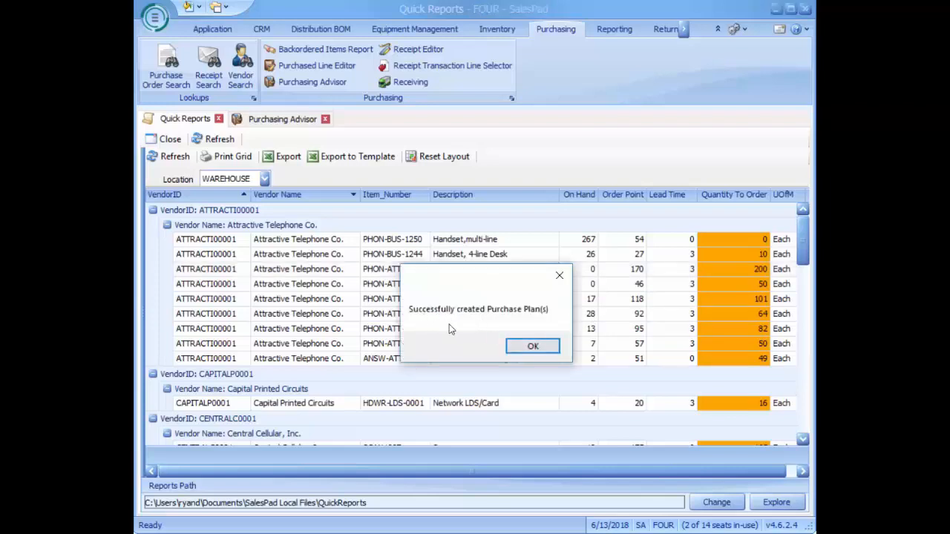
pyautogui.click(544, 350)
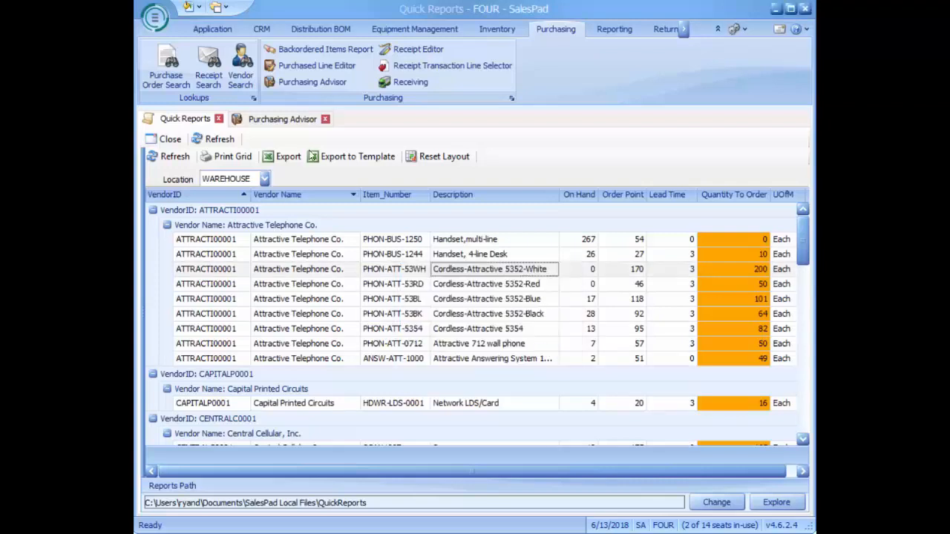
# Remove all items from the Attractive Telephone Co. purchase plan in Purchasing Advisor and close the plan window
pyautogui.click(277, 120)
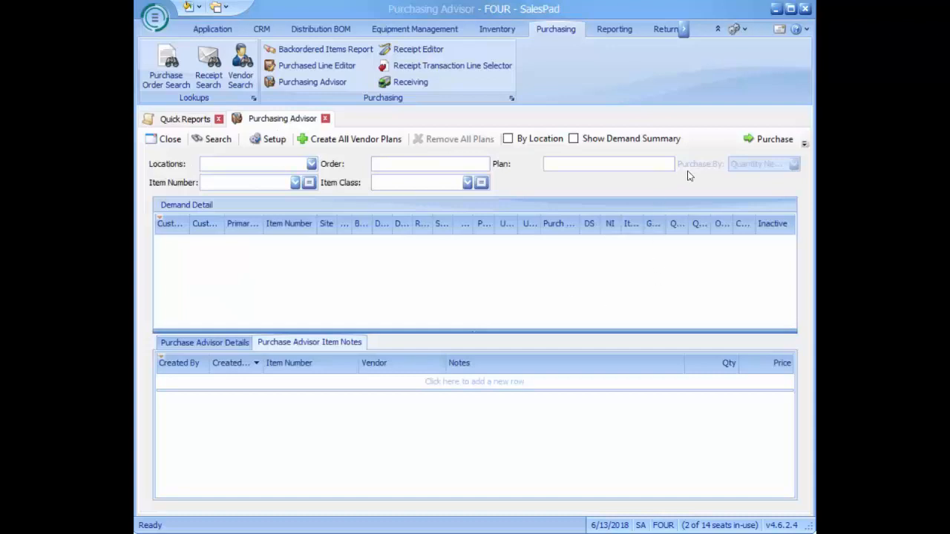
pyautogui.click(771, 142)
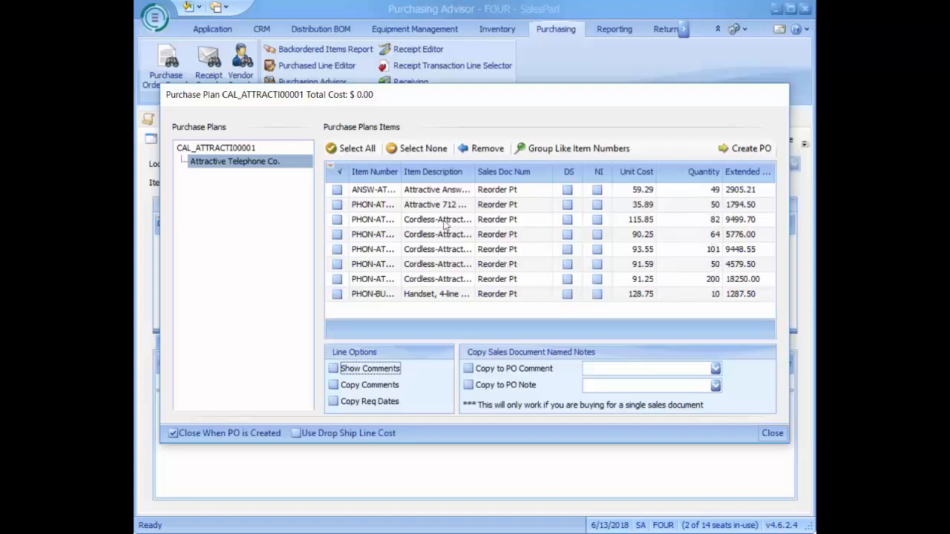
pyautogui.click(349, 149)
pyautogui.click(486, 148)
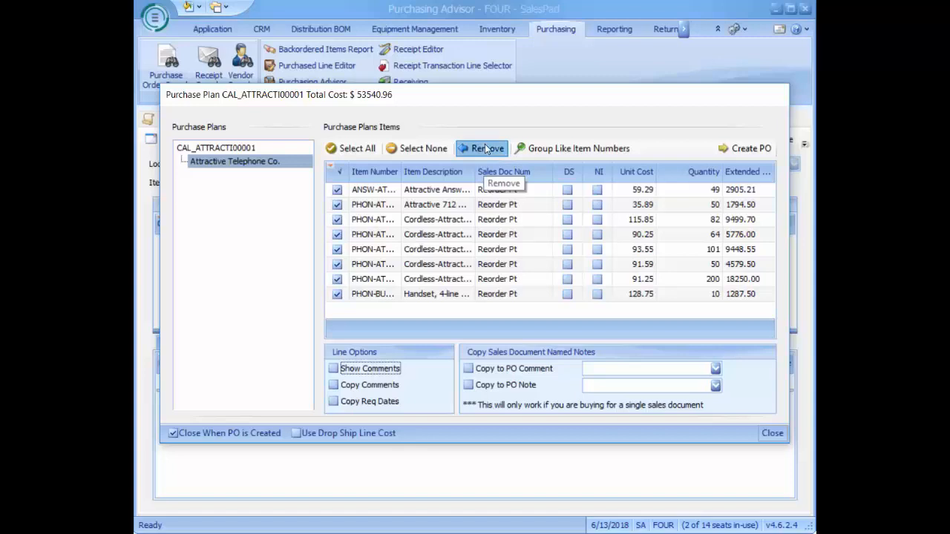
pyautogui.click(523, 324)
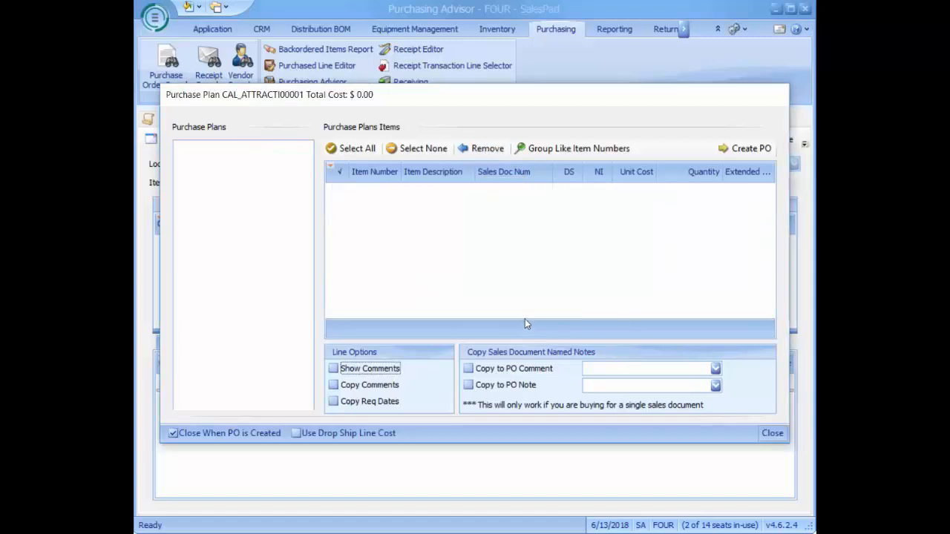
pyautogui.click(773, 436)
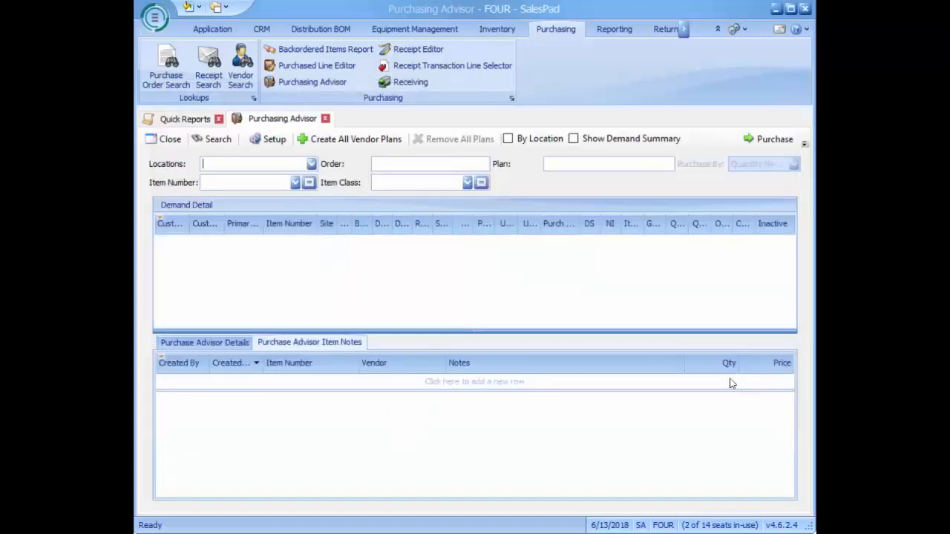
# In the quick report, set the quantity to order for Capital Printed Circuits' Network LDS/Card to 20
pyautogui.click(184, 119)
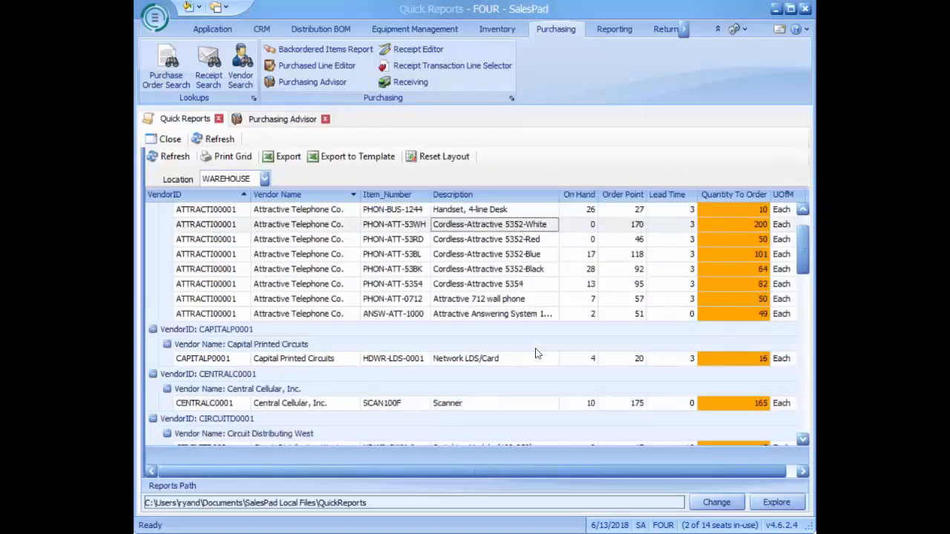
pyautogui.scroll(-1, 537, 354)
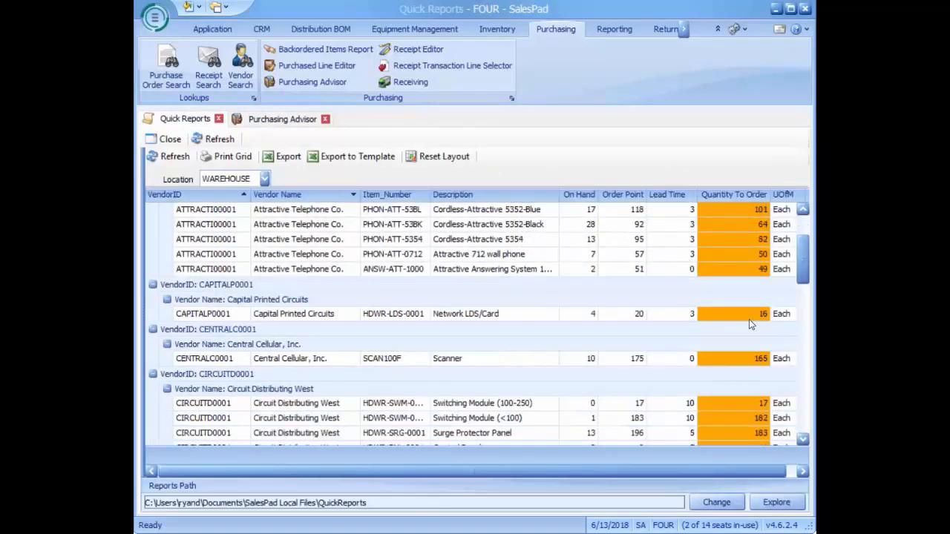
pyautogui.click(751, 314)
pyautogui.write('20')
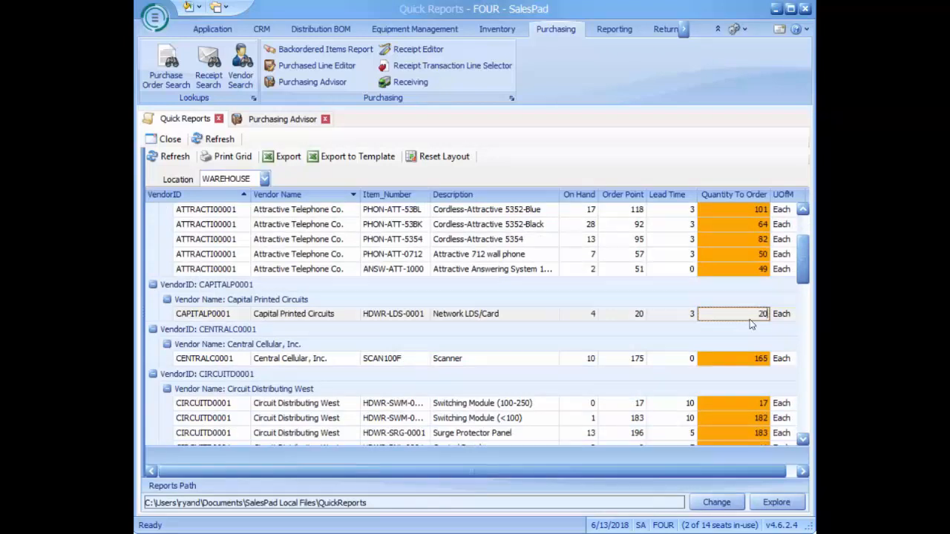
pyautogui.press('Down')
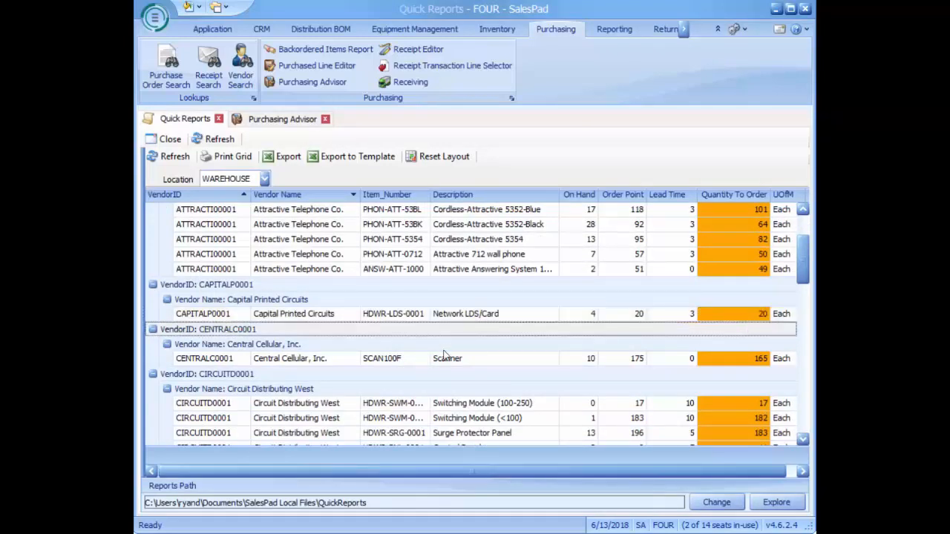
# Create purchase plans for all vendors in the quick report
pyautogui.rightClick(466, 238)
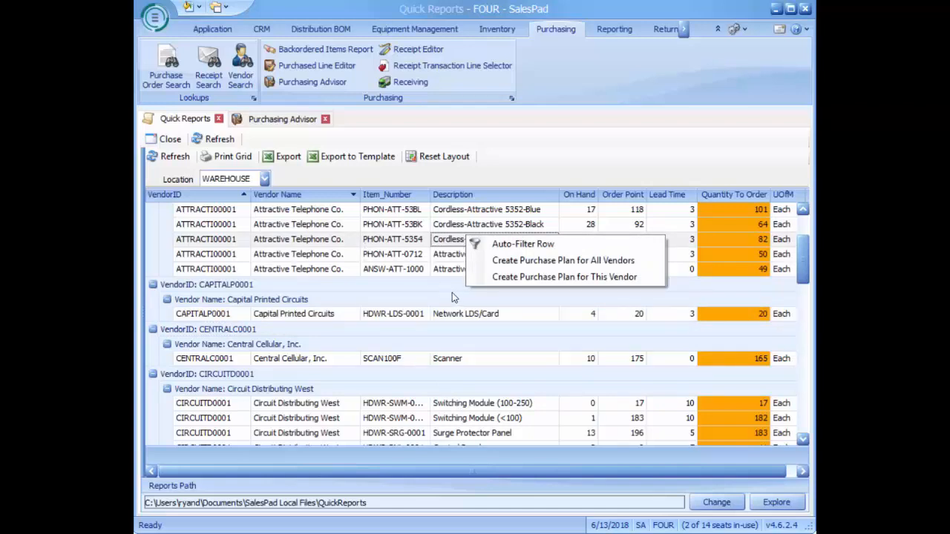
pyautogui.click(570, 265)
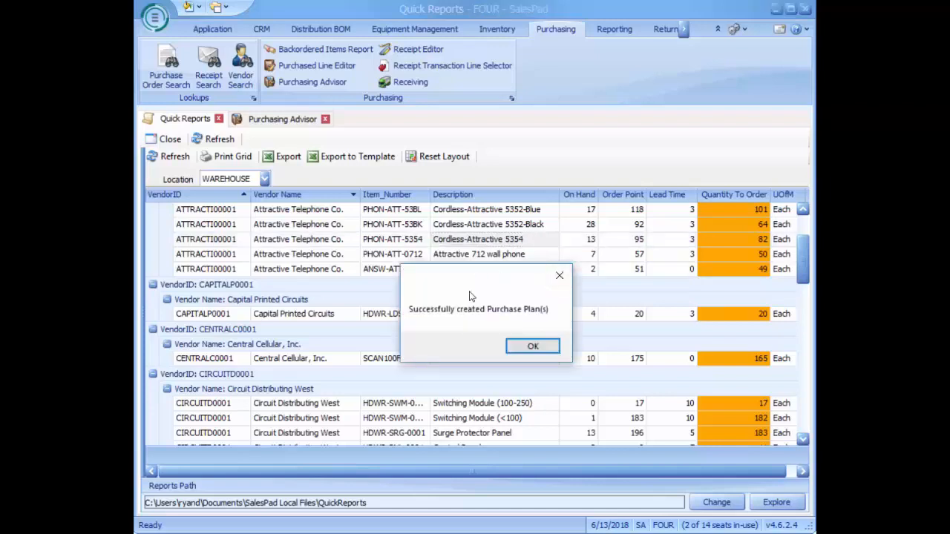
pyautogui.click(533, 346)
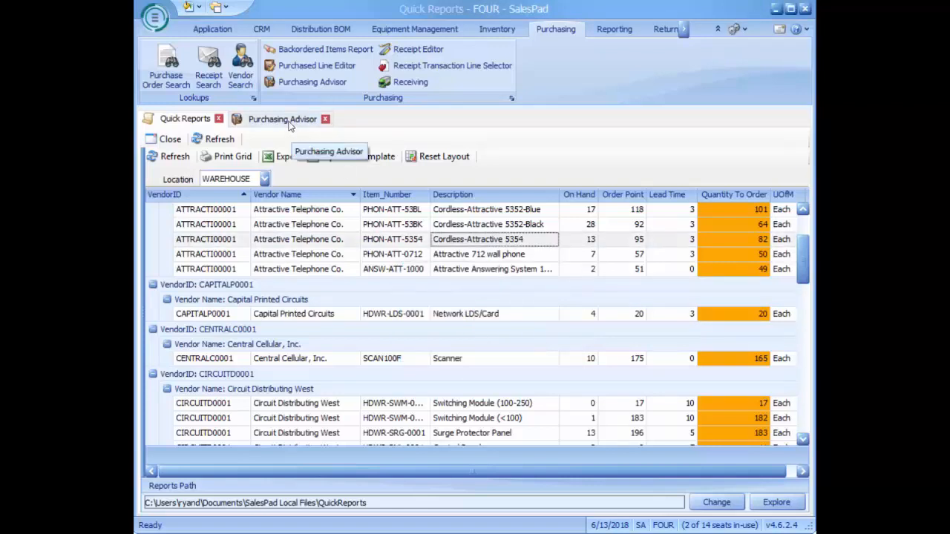
# Open the purchase plans from Purchasing Advisor and view the items planned for Continental Connectors
pyautogui.click(290, 122)
pyautogui.click(769, 141)
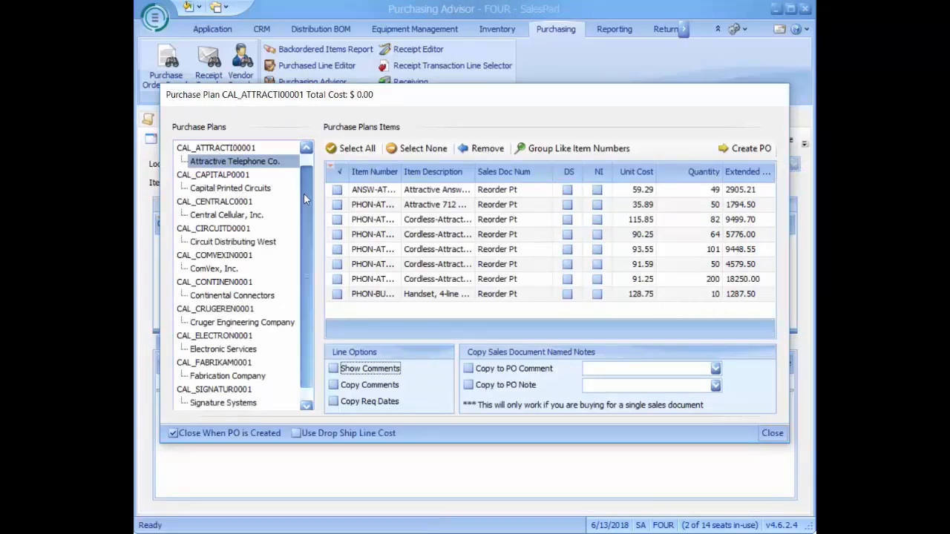
pyautogui.moveTo(303, 193)
pyautogui.mouseDown()
pyautogui.moveTo(301, 235)
pyautogui.moveTo(302, 178)
pyautogui.mouseUp()
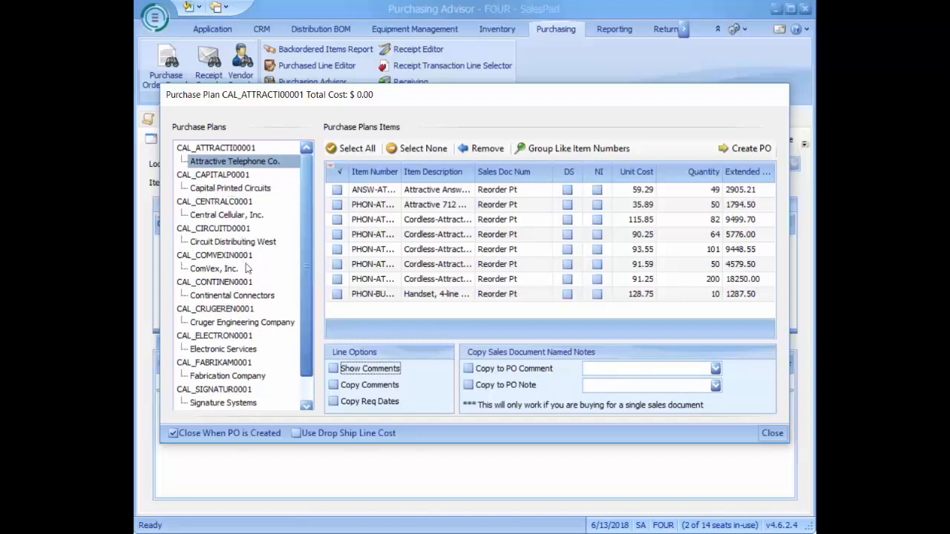
pyautogui.click(244, 296)
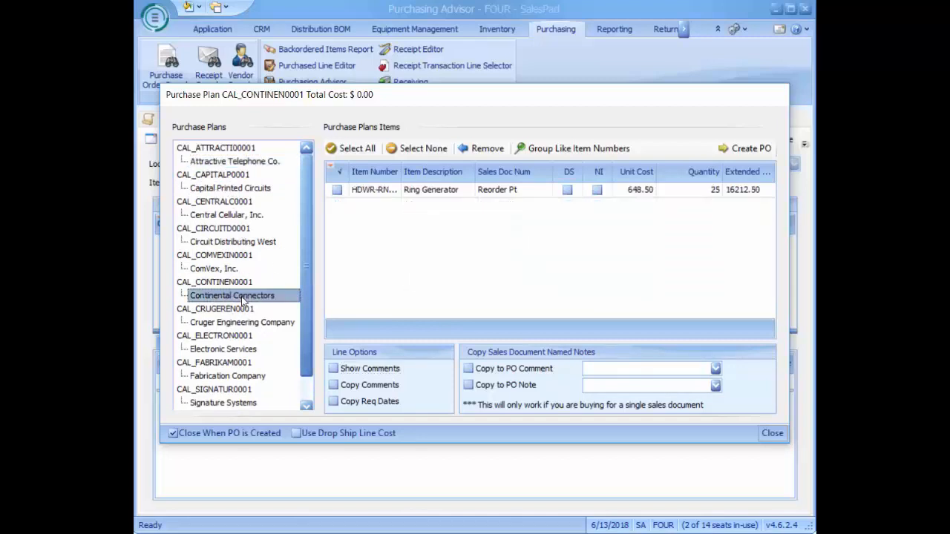
# Create a purchase order from all items in the Cruger Engineering Company purchase plan
pyautogui.click(234, 325)
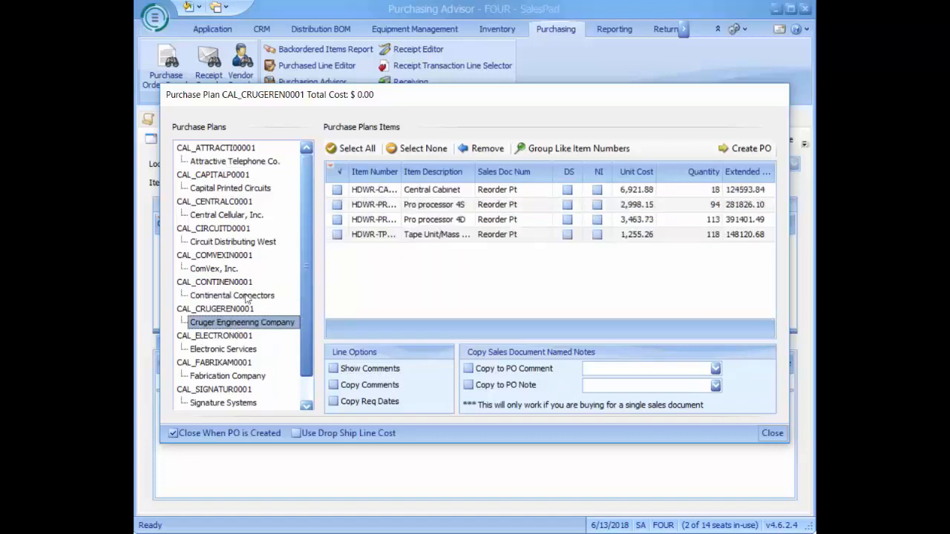
pyautogui.click(357, 155)
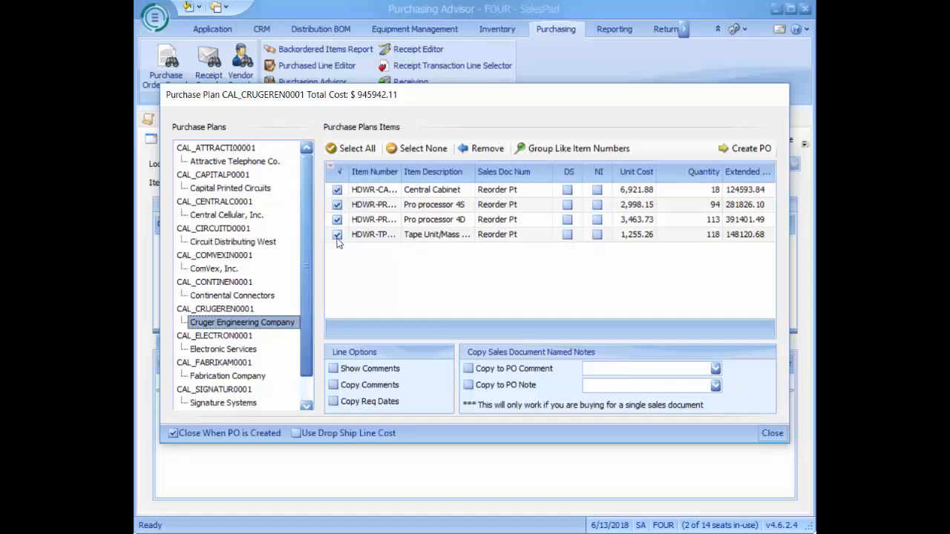
pyautogui.click(746, 149)
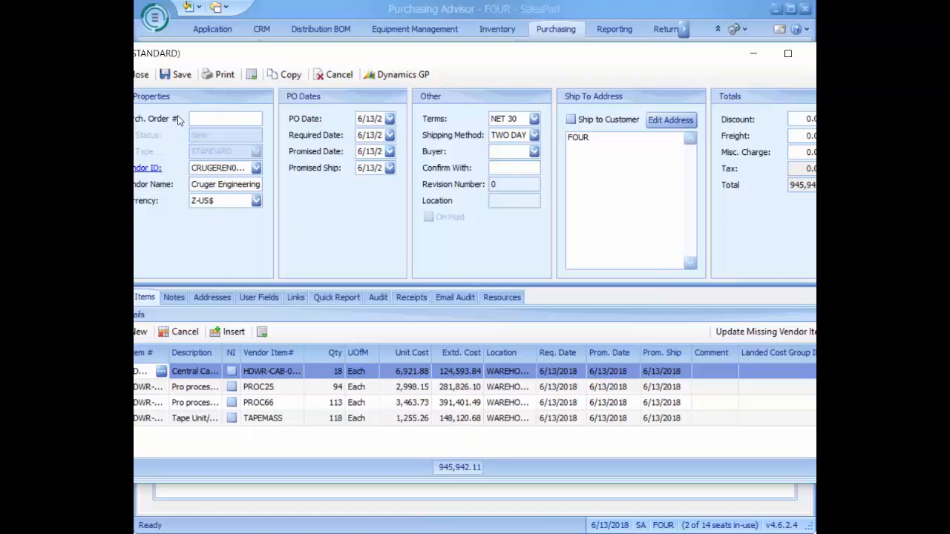
# Save and close the Cruger Engineering purchase order, then return to the quick report
pyautogui.click(169, 76)
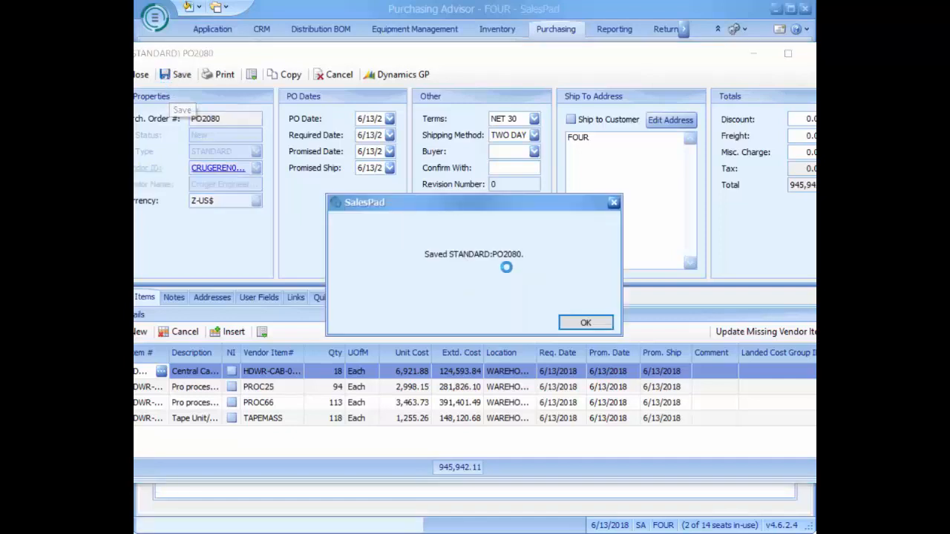
pyautogui.click(586, 324)
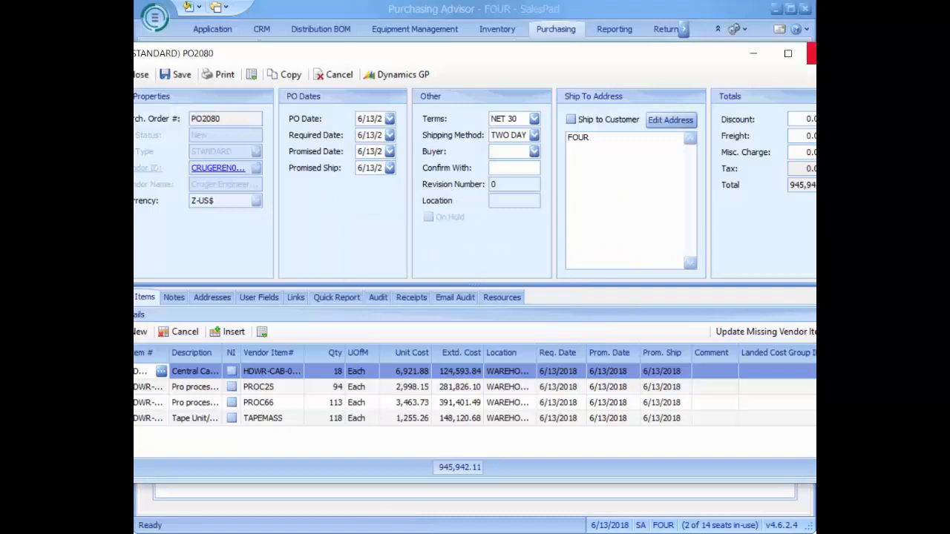
pyautogui.click(812, 54)
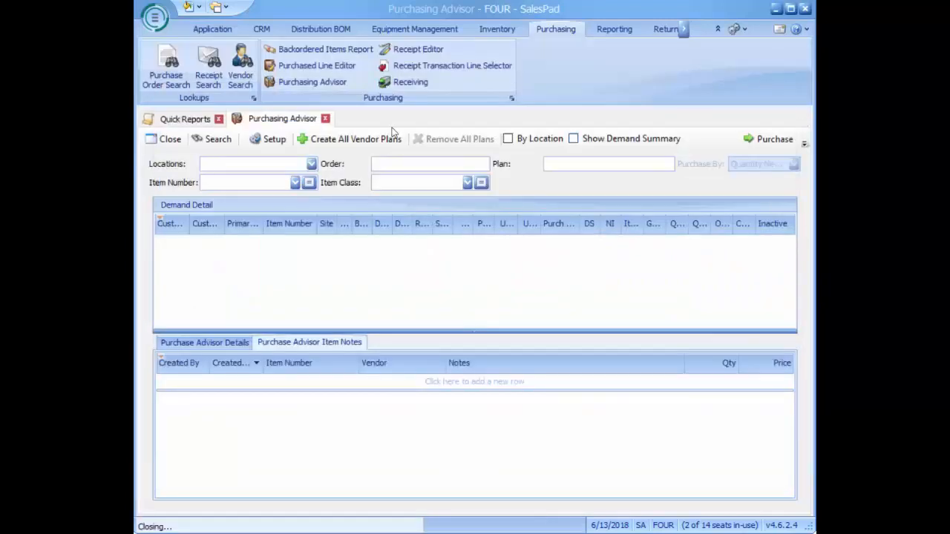
pyautogui.click(190, 119)
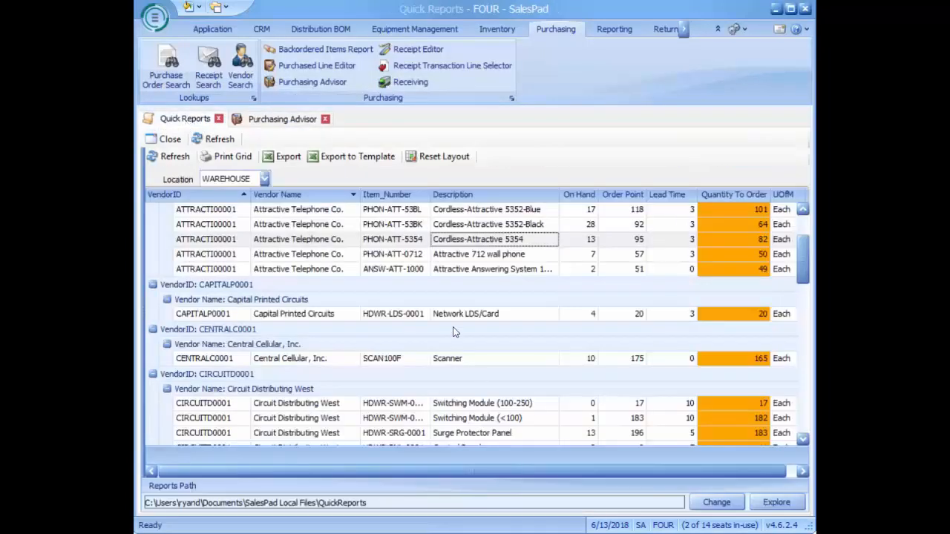